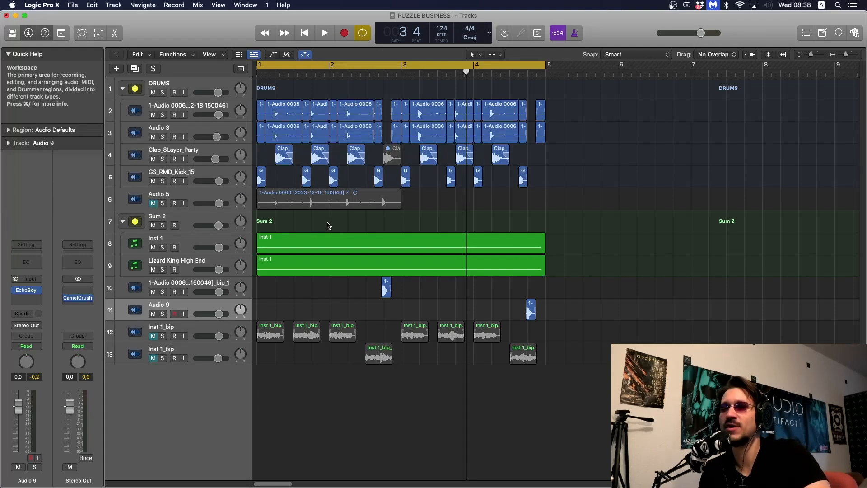
- Play the four-bar loop with the drums and synths, stopping between listens
{"action": "key", "text": "space"}
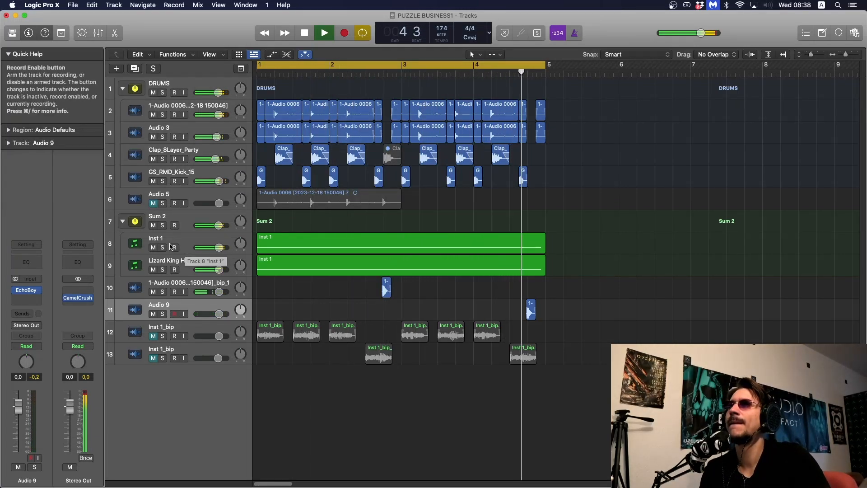
{"action": "key", "text": "space"}
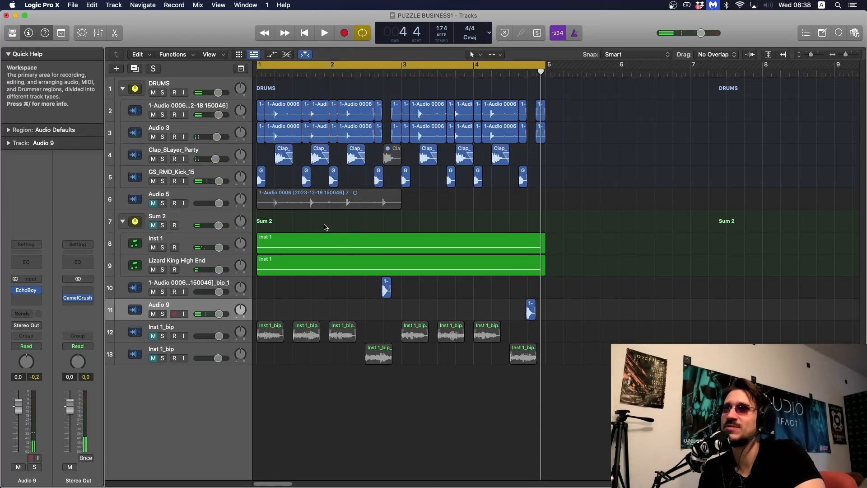
{"action": "key", "text": "space"}
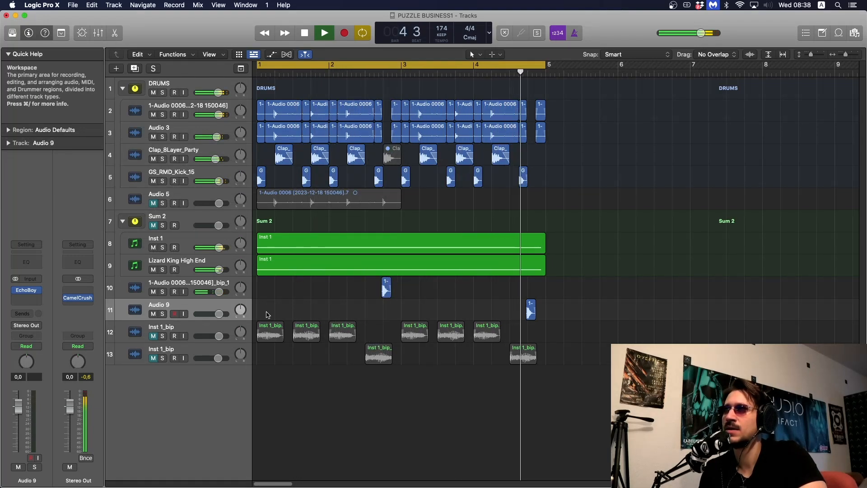
{"action": "key", "text": "space"}
- Move the 1-Audio 0006 bip_1 and Audio 9 tracks directly below GS_RMD_Kick_15
{"action": "left_click", "coordinate": [197, 292]}
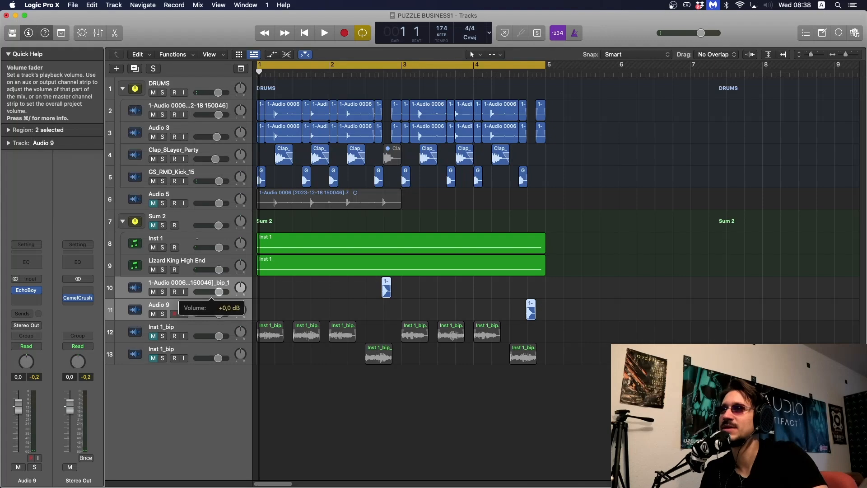
{"action": "left_click_drag", "start_coordinate": [199, 284], "coordinate": [210, 199]}
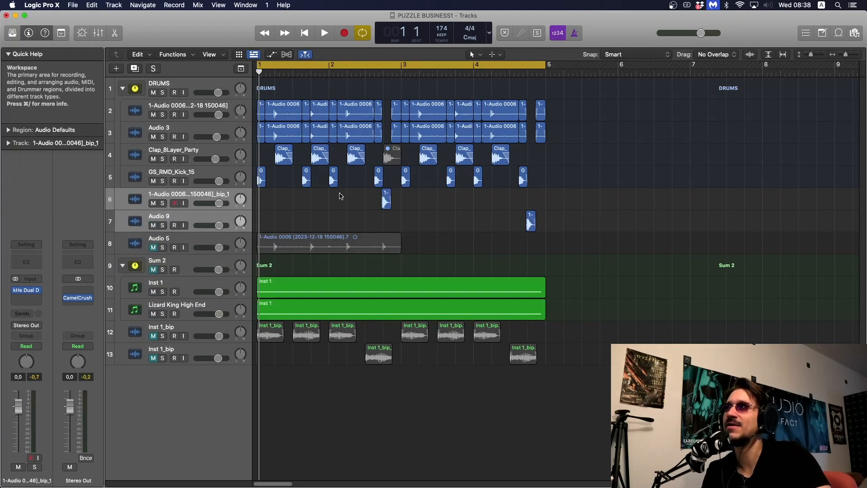
{"action": "key", "text": "super+Left"}
{"action": "key", "text": "super+Left"}
{"action": "key", "text": "super+Down"}
{"action": "key", "text": "super+Right"}
{"action": "key", "text": "super+Right"}
{"action": "key", "text": "super+Right"}
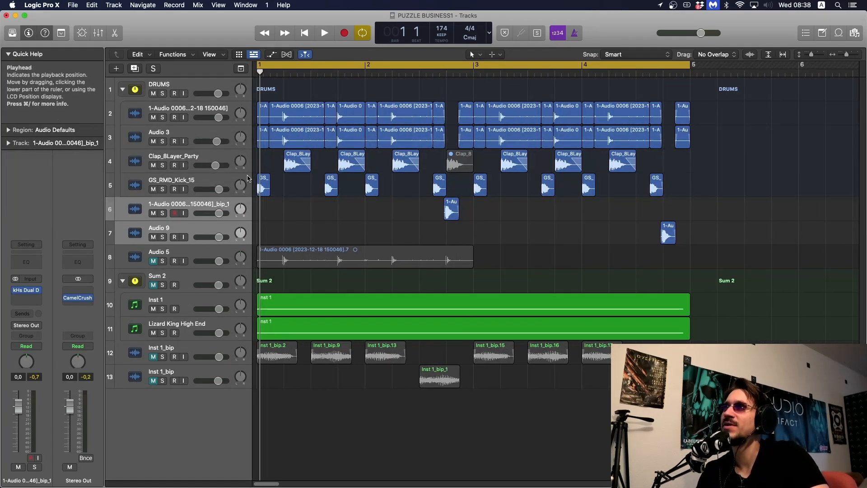
- Mute the 1-Audio 0006 bip_1 and Audio 9 tracks and solo the four drum tracks above them
{"action": "left_click_drag", "start_coordinate": [157, 211], "coordinate": [157, 236]}
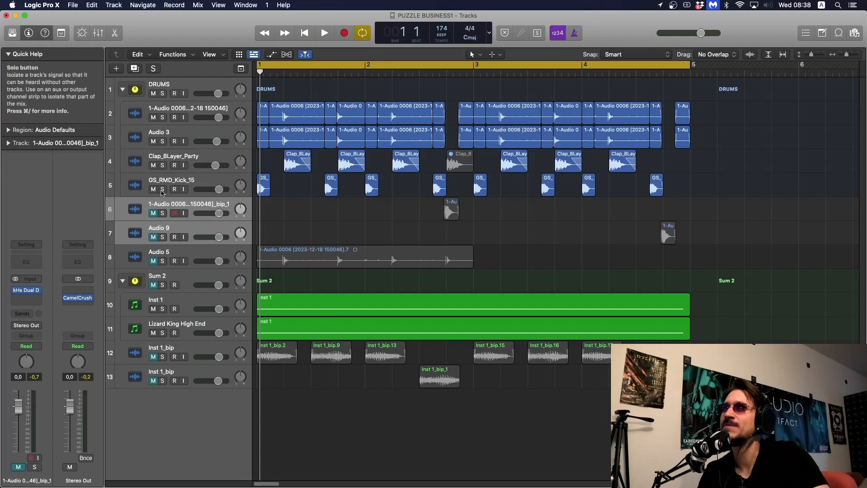
{"action": "left_click_drag", "start_coordinate": [165, 191], "coordinate": [163, 118]}
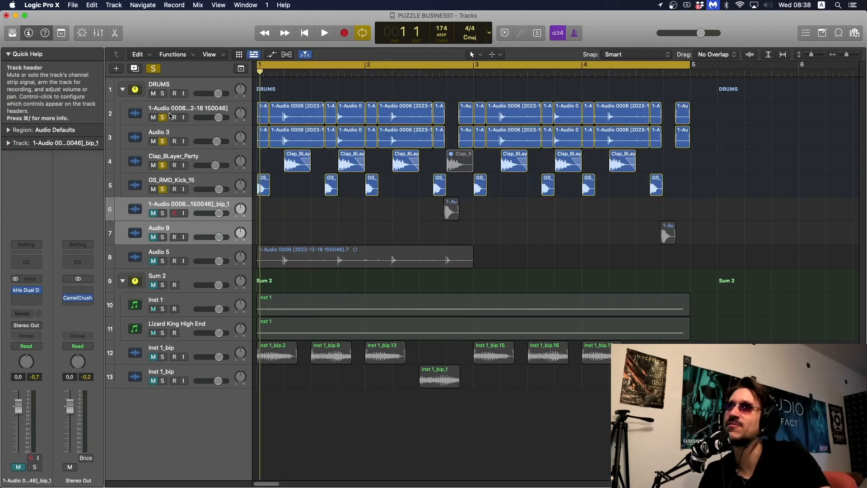
- Play the soloed drums from early in bar 1 and select the layered snare and clap regions of the first hit
{"action": "left_click", "coordinate": [283, 72]}
{"action": "left_click", "coordinate": [275, 72]}
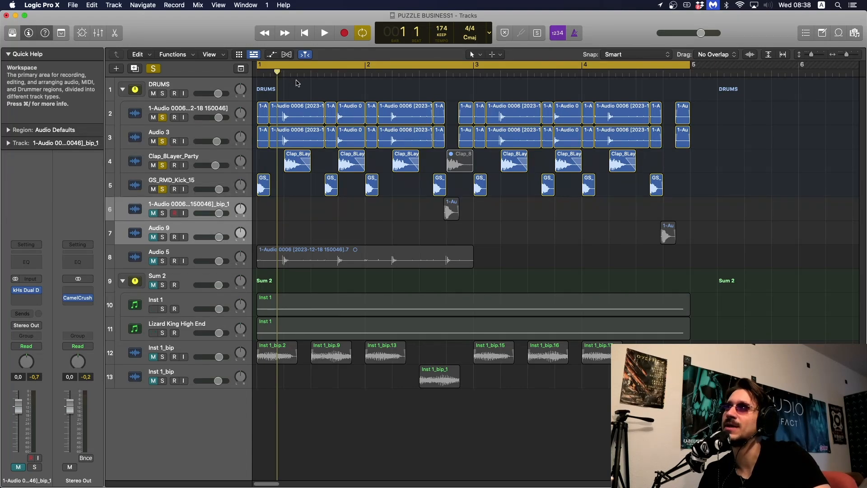
{"action": "key", "text": "space"}
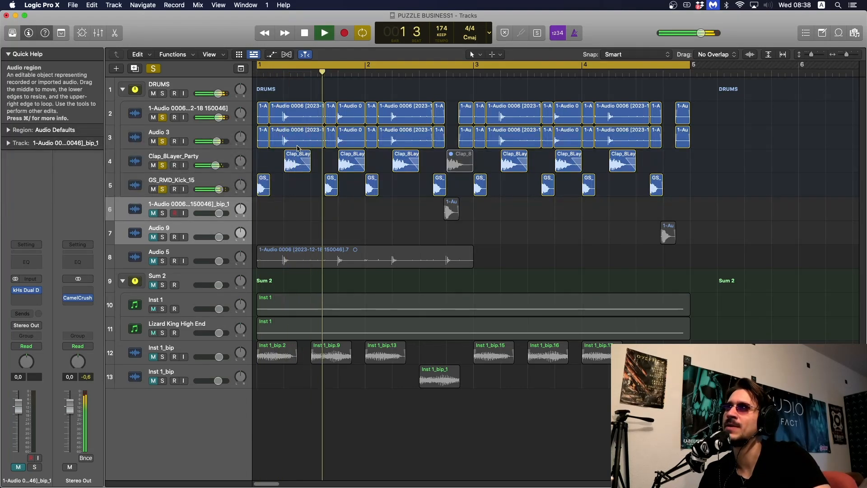
{"action": "key", "text": "space"}
{"action": "left_click_drag", "start_coordinate": [286, 92], "coordinate": [294, 130]}
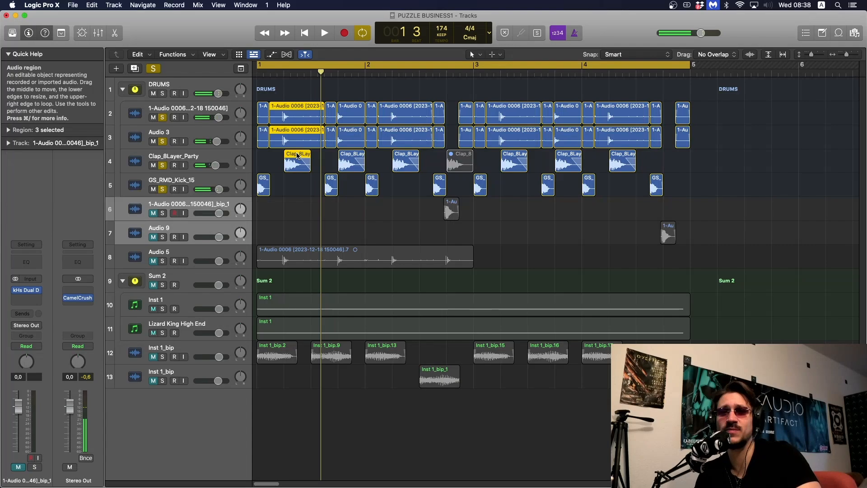
{"action": "left_click", "coordinate": [289, 91]}
{"action": "left_click_drag", "start_coordinate": [283, 112], "coordinate": [297, 121]}
{"action": "left_click", "coordinate": [291, 82]}
- Leave only the 1-Audio 0006 track (track 2) soloed and play it from just before the first snare hit
{"action": "left_click_drag", "start_coordinate": [162, 141], "coordinate": [163, 189]}
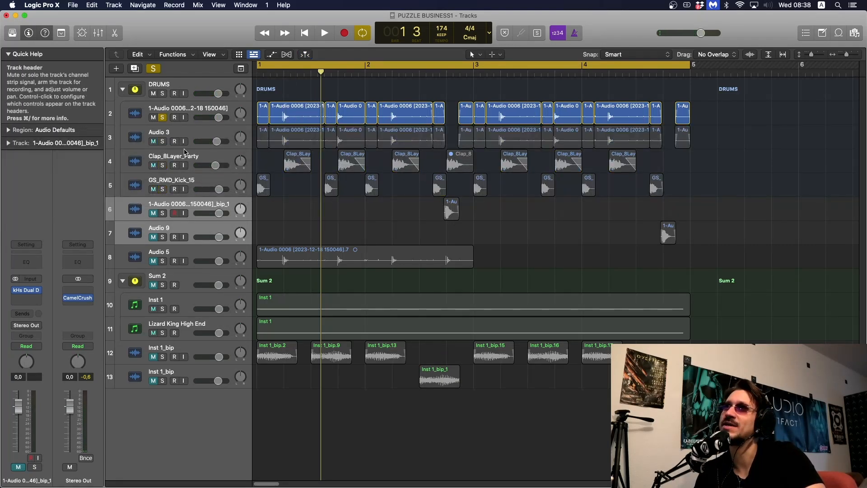
{"action": "left_click", "coordinate": [281, 73]}
{"action": "left_click", "coordinate": [275, 72]}
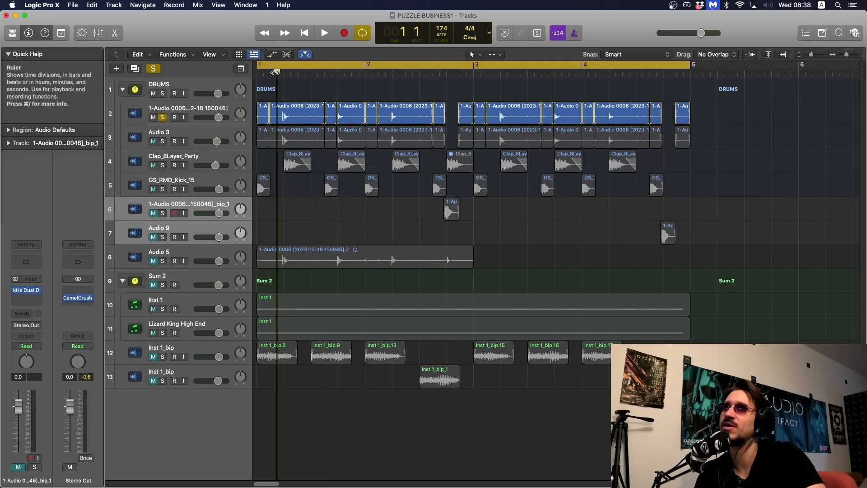
{"action": "key", "text": "space"}
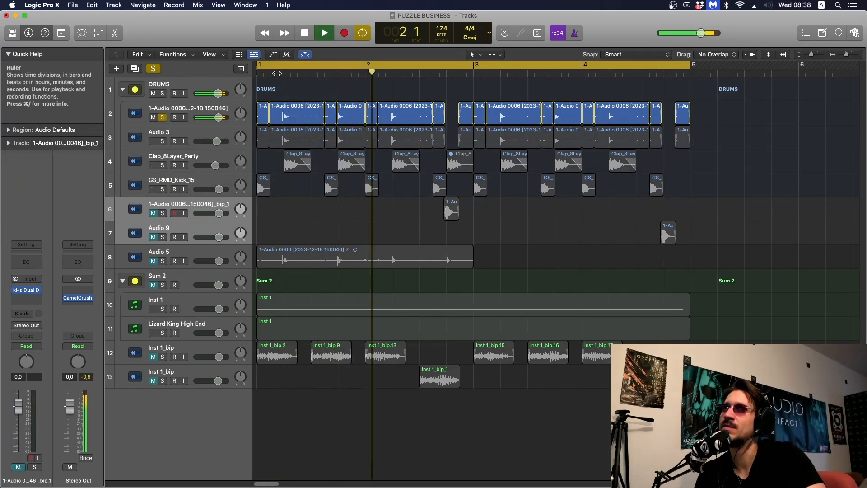
- Switch the solo to the Audio 3 track and play that layer from just before the first snare hit
{"action": "left_click", "coordinate": [186, 134]}
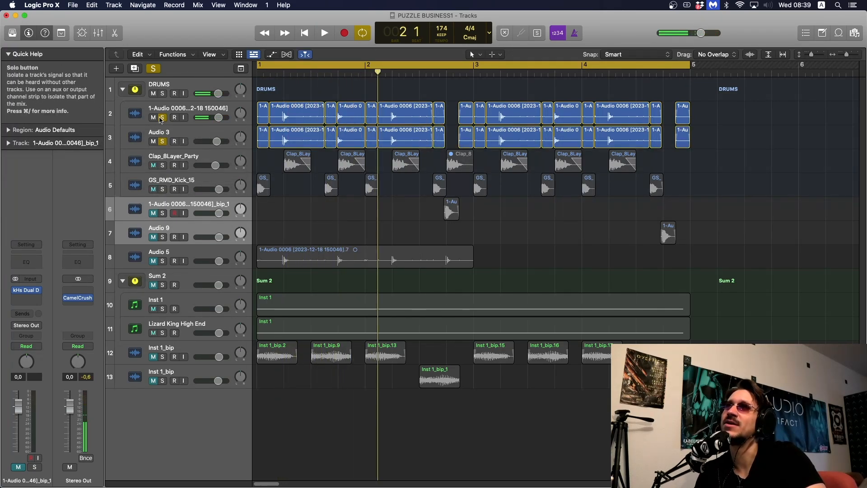
{"action": "left_click", "coordinate": [284, 71]}
{"action": "left_click", "coordinate": [277, 71]}
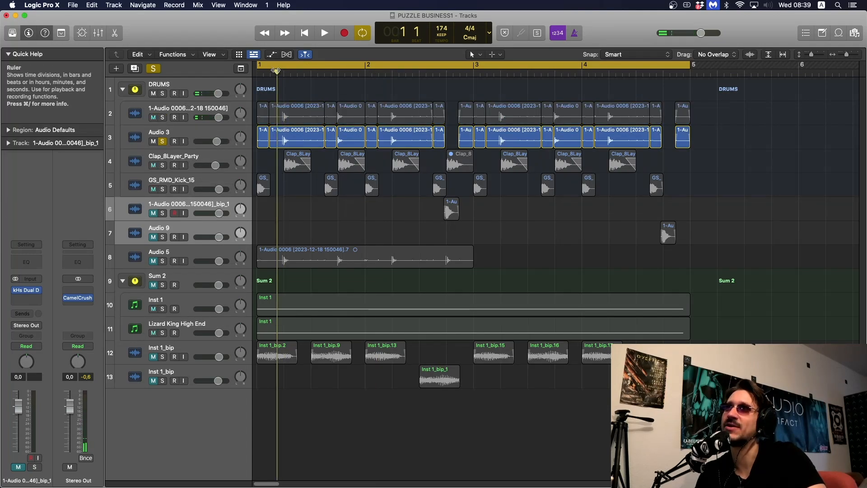
{"action": "key", "text": "space"}
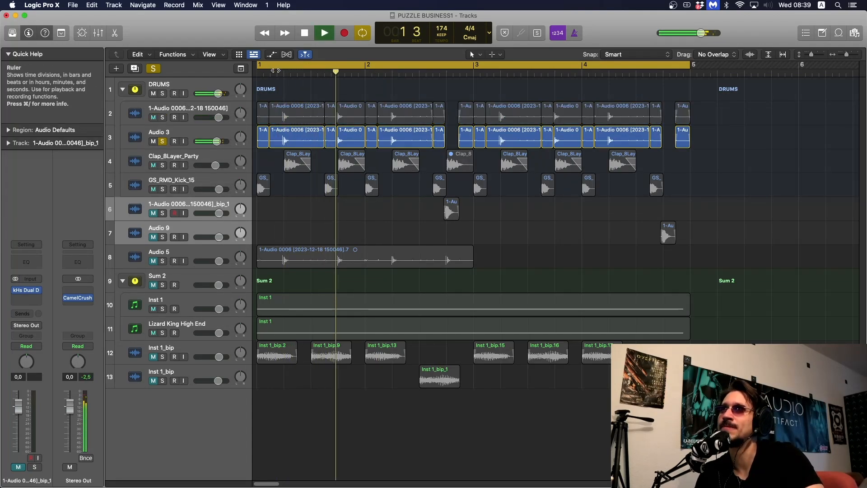
- Switch the solo to the Clap_8Layer_Party track and play the clap layer alone
{"action": "left_click", "coordinate": [163, 117]}
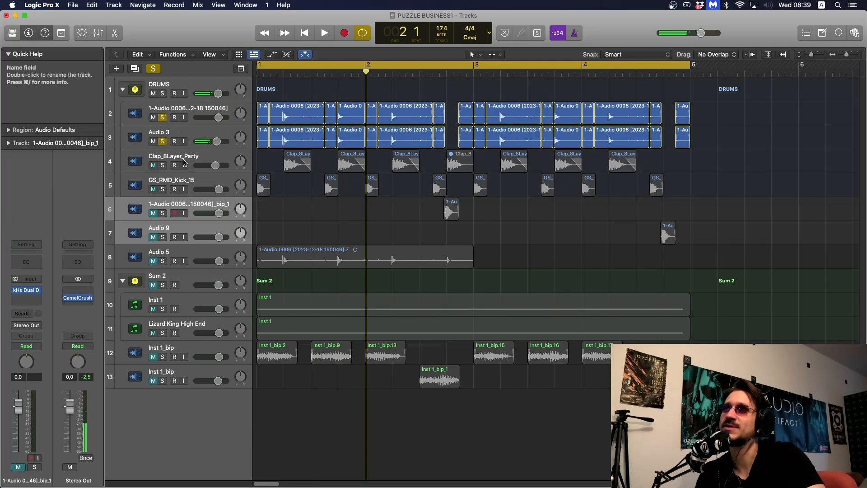
{"action": "left_click", "coordinate": [162, 165]}
{"action": "left_click", "coordinate": [163, 142]}
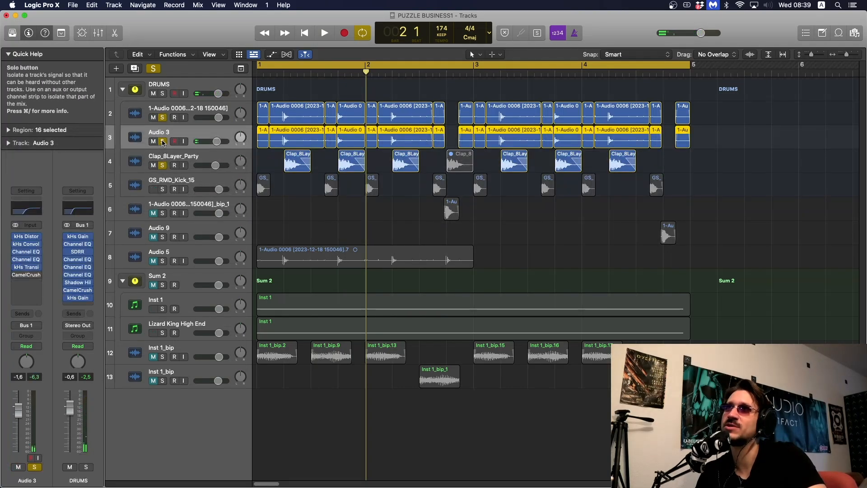
{"action": "left_click", "coordinate": [163, 117]}
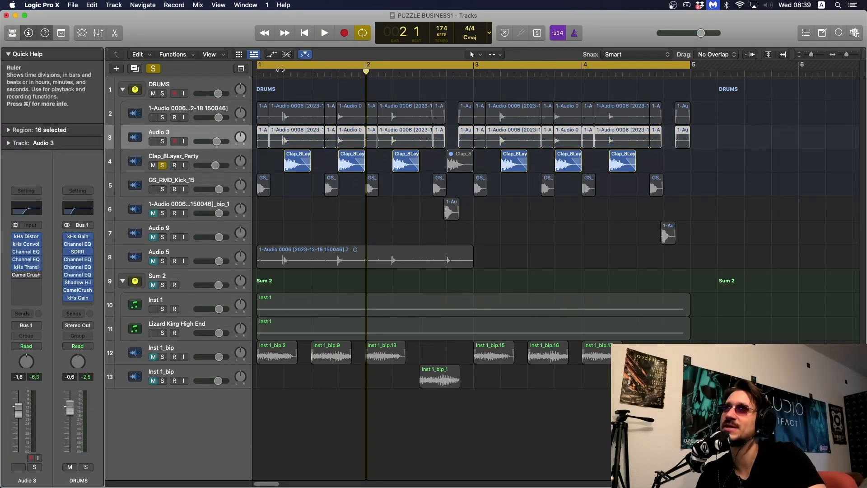
{"action": "key", "text": "space"}
- Solo track 2 and Audio 3 together with the clap, play all three layers, and select the second hit's stacked regions
{"action": "left_click", "coordinate": [163, 142]}
{"action": "left_click", "coordinate": [163, 117]}
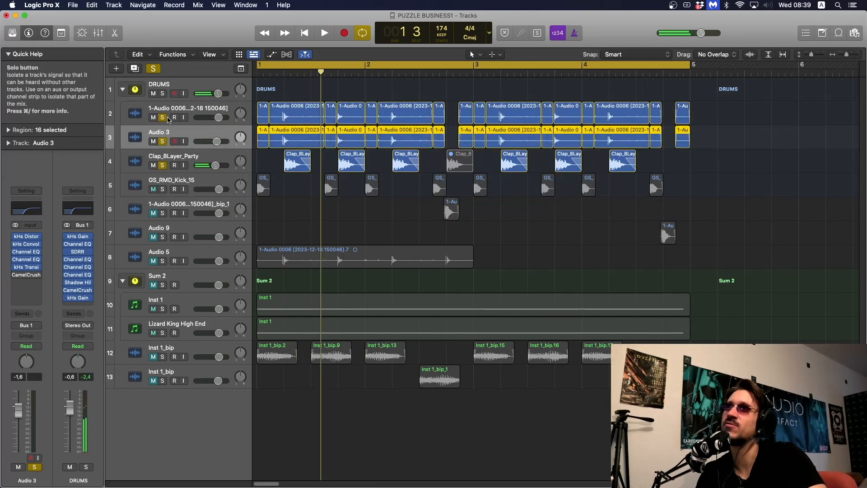
{"action": "key", "text": "space"}
{"action": "key", "text": "space"}
{"action": "left_click", "coordinate": [358, 185]}
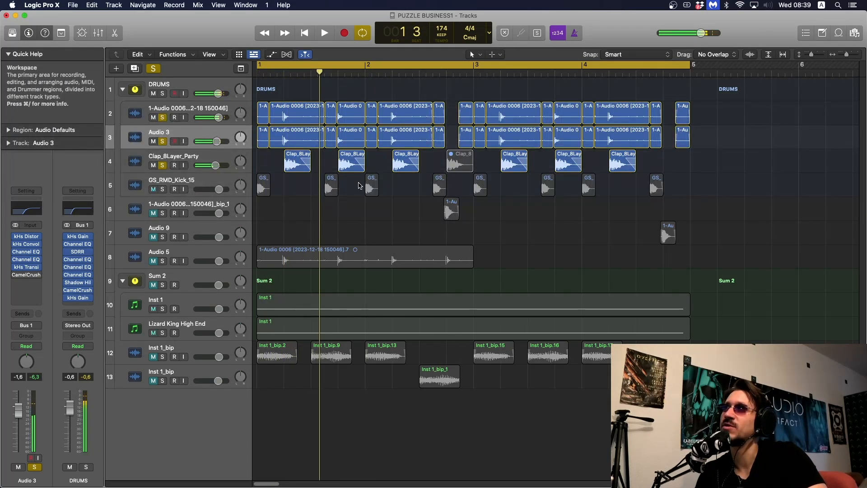
{"action": "left_click_drag", "start_coordinate": [356, 173], "coordinate": [353, 141]}
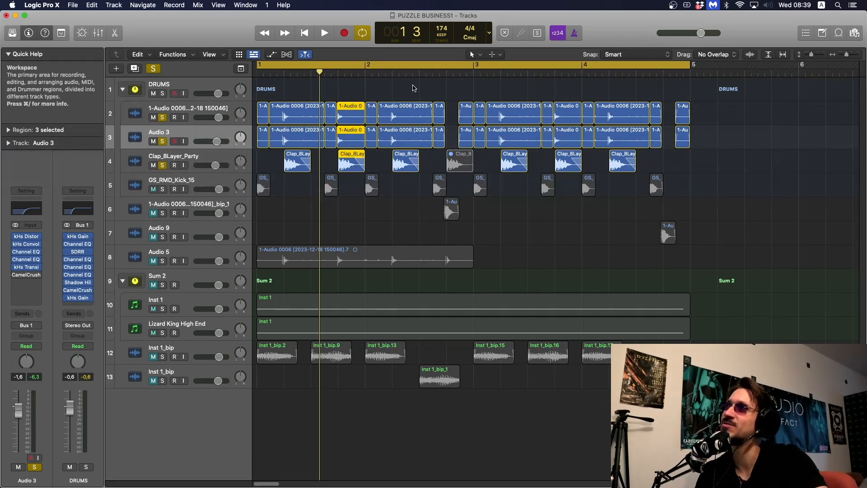
- Set the cycle range over the end of bar 2 and solo only the 1-Audio 0006 bip_1 track
{"action": "left_click_drag", "start_coordinate": [442, 64], "coordinate": [478, 72]}
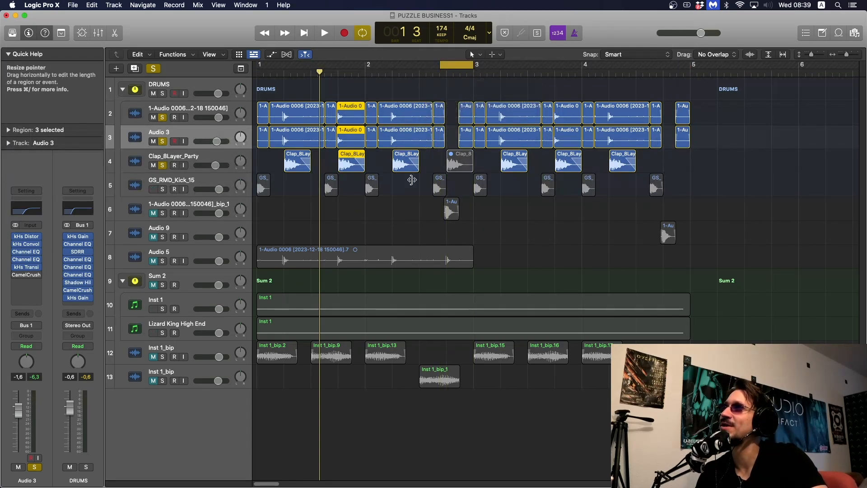
{"action": "left_click", "coordinate": [412, 179]}
{"action": "left_click", "coordinate": [172, 209]}
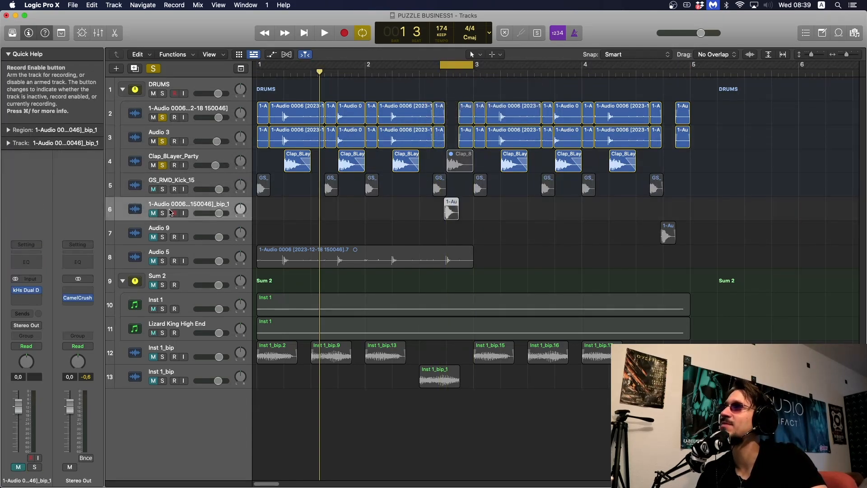
{"action": "left_click", "coordinate": [163, 213]}
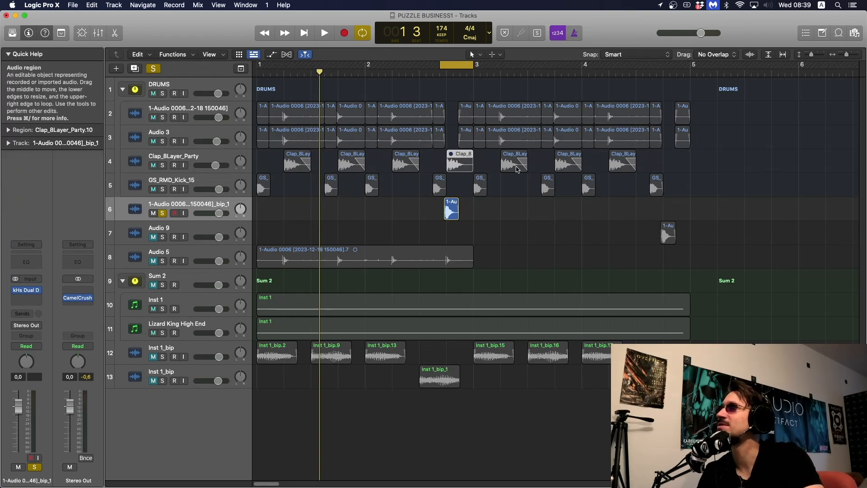
- Delete the muted clap region at the end of bar 2 and set the cycle range from bar 1 to bar 3
{"action": "key", "text": "Delete"}
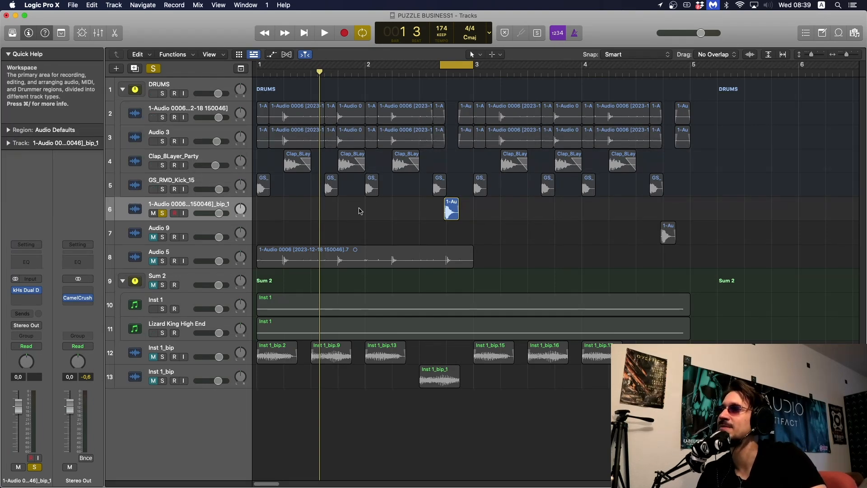
{"action": "left_click_drag", "start_coordinate": [420, 66], "coordinate": [489, 75]}
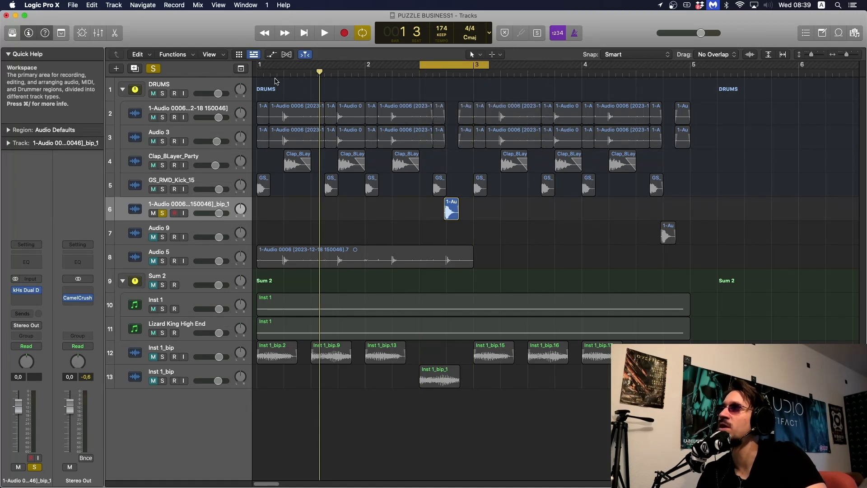
{"action": "left_click_drag", "start_coordinate": [258, 65], "coordinate": [474, 67]}
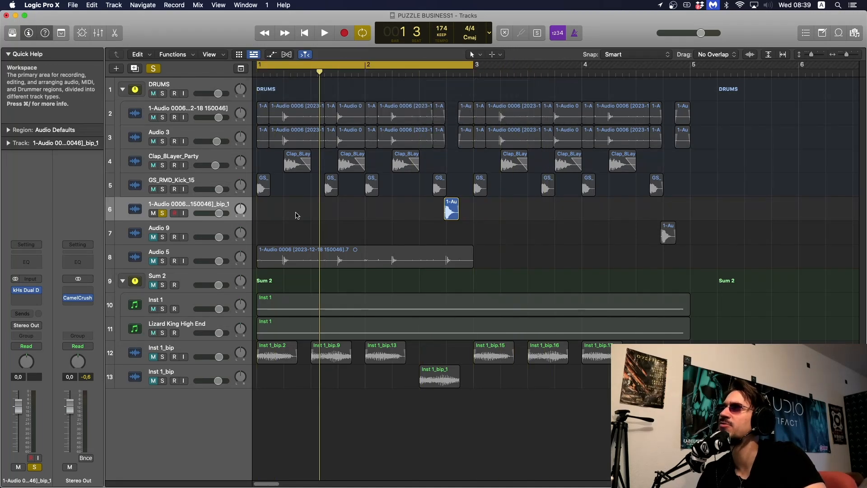
- Unsolo and unmute the 1-Audio 0006 bip_1 track and play the two-bar loop with the full arrangement
{"action": "left_click", "coordinate": [162, 214]}
{"action": "key", "text": "space"}
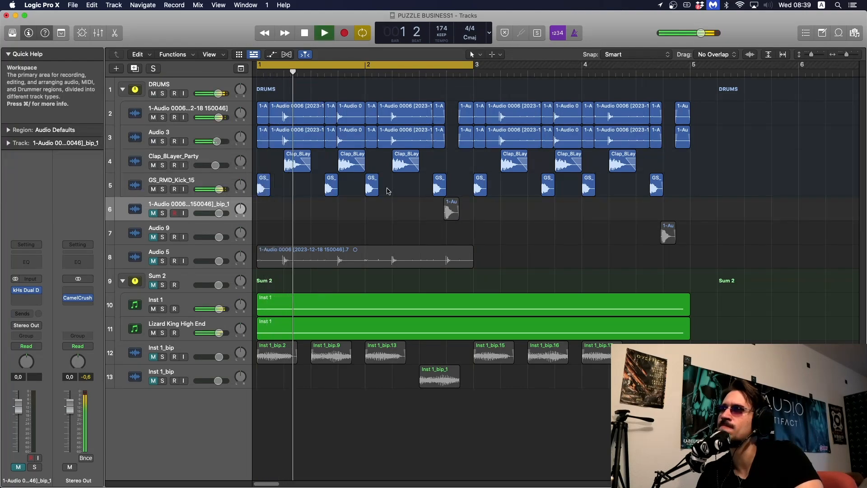
{"action": "key", "text": "space"}
{"action": "left_click", "coordinate": [439, 75]}
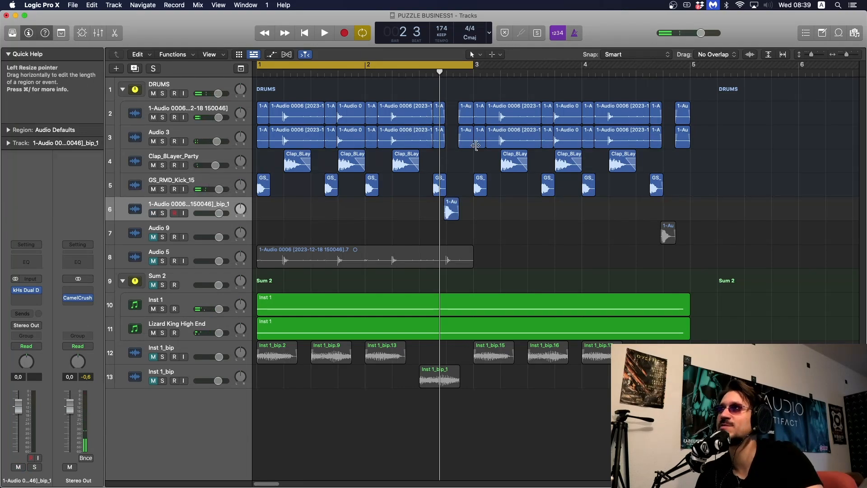
- Set the cycle range from bar 2 beat 3 to bar 3 beat 2 and open bip_1's kHs Dual Delay plug-in
{"action": "left_click", "coordinate": [440, 66]}
{"action": "left_click_drag", "start_coordinate": [423, 64], "coordinate": [500, 88]}
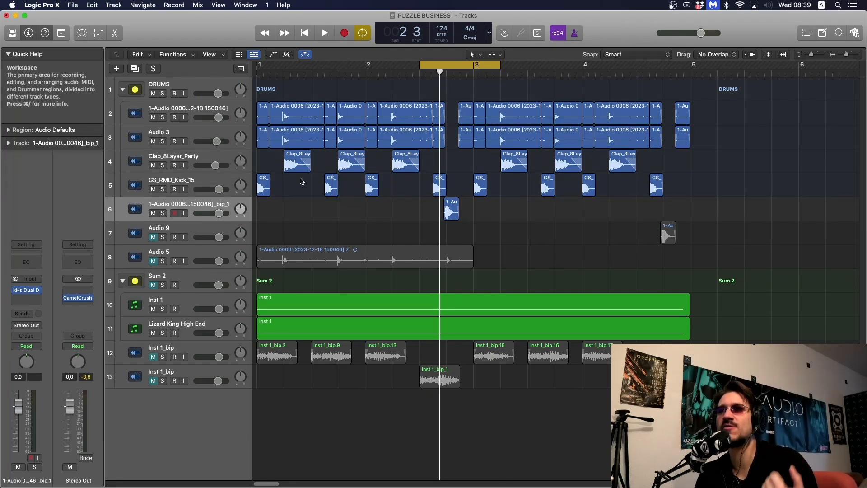
{"action": "left_click", "coordinate": [27, 292]}
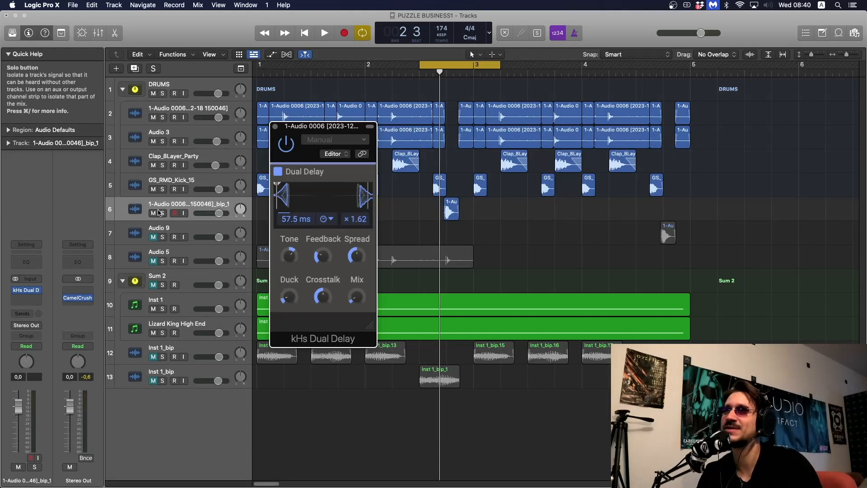
- Play the 1-Audio 0006 bip_1 track soloed and set its Dual Delay time to 60.2 ms
{"action": "key", "text": "s"}
{"action": "key", "text": "space"}
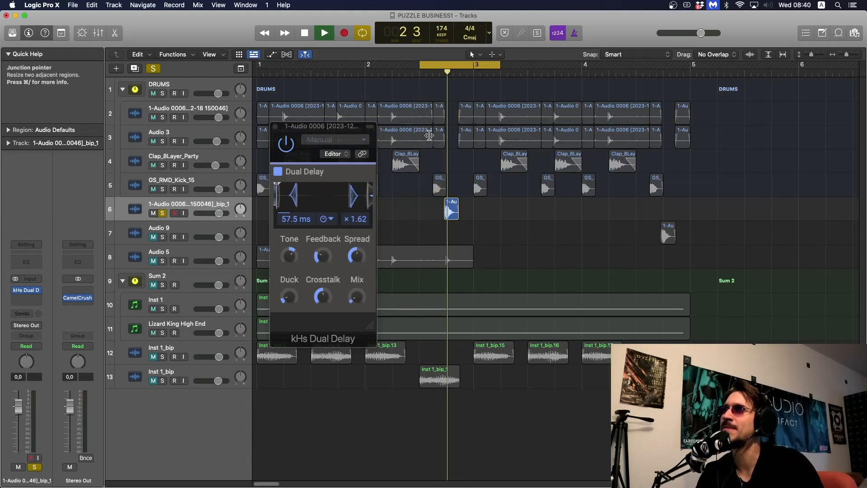
{"action": "key", "text": "space"}
{"action": "left_click_drag", "start_coordinate": [302, 225], "coordinate": [303, 221]}
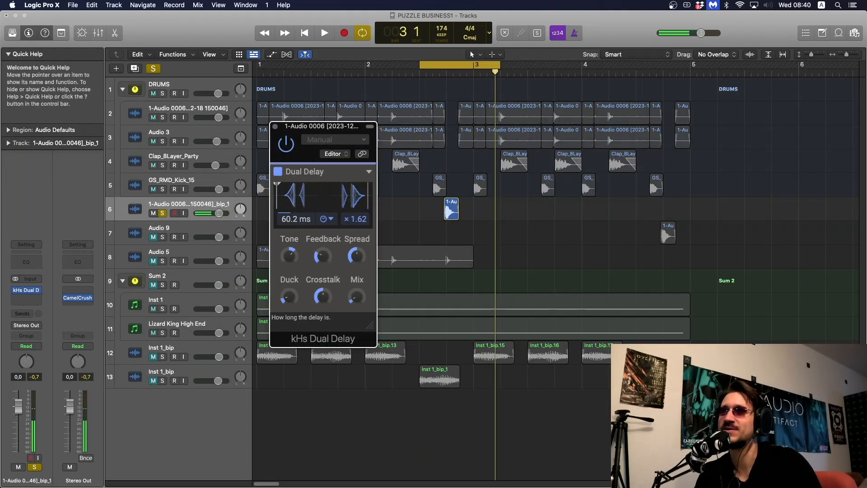
- Set the Dual Delay time to 57.4 ms and replay the soloed bip_1 hit with the cycle range shifted slightly later
{"action": "key", "text": "space"}
{"action": "key", "text": "space"}
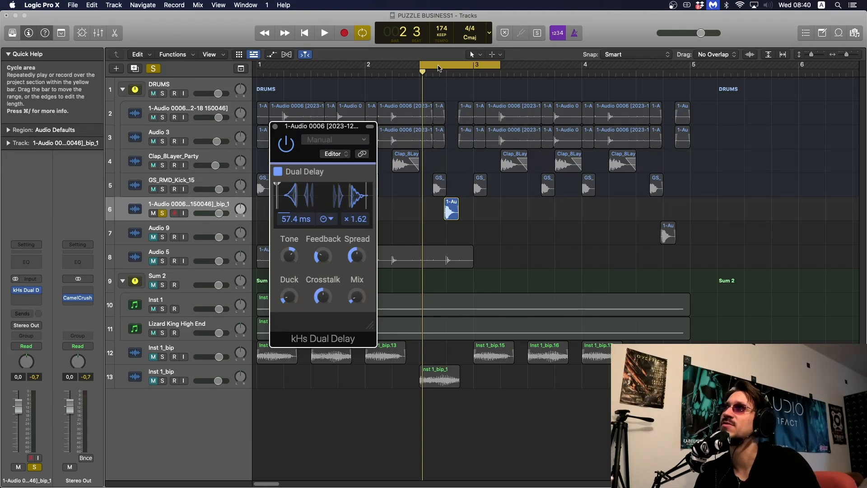
{"action": "left_click_drag", "start_coordinate": [439, 68], "coordinate": [450, 67]}
{"action": "key", "text": "space"}
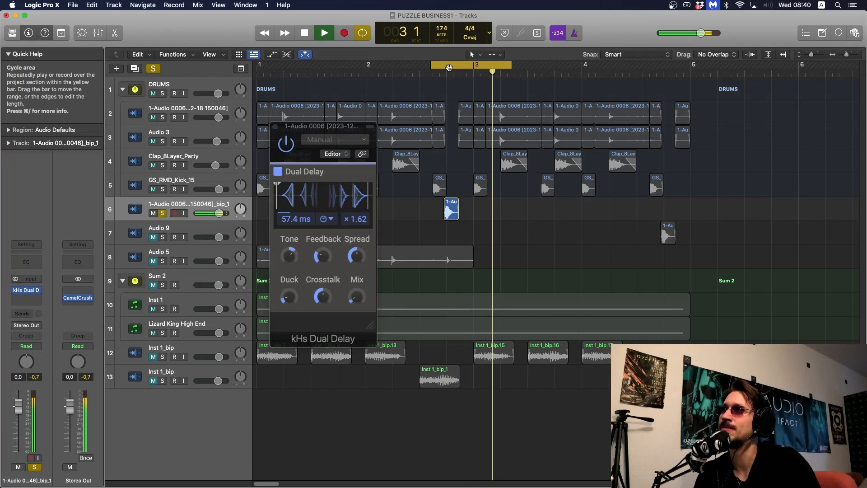
- Set the cycle range from bar 1 to bar 3 beat 3 and play it with the bip_1 track unsoloed
{"action": "left_click_drag", "start_coordinate": [266, 66], "coordinate": [527, 68]}
{"action": "left_click", "coordinate": [163, 214]}
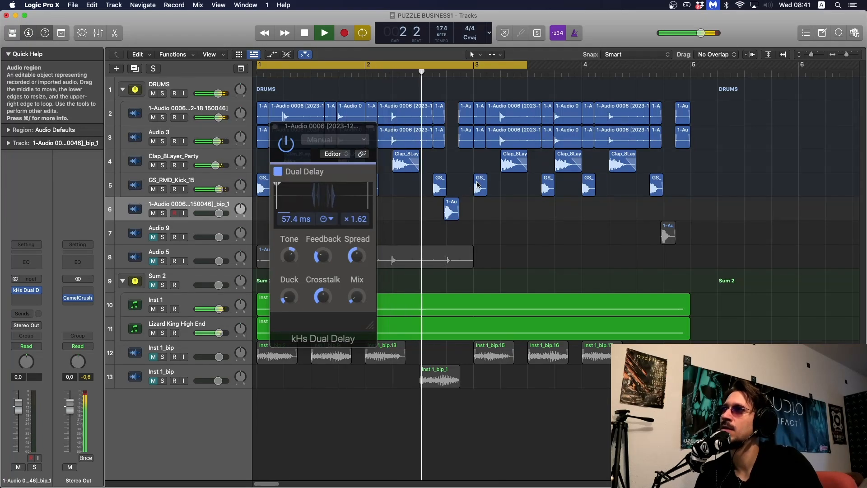
{"action": "key", "text": "space"}
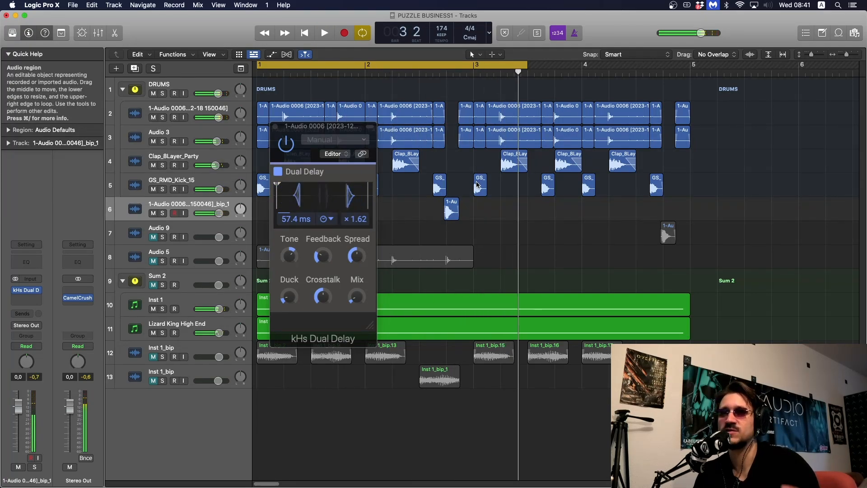
- Set the cycle range from bar 3 to bar 5 and close the Dual Delay plug-in
{"action": "left_click_drag", "start_coordinate": [446, 75], "coordinate": [690, 98]}
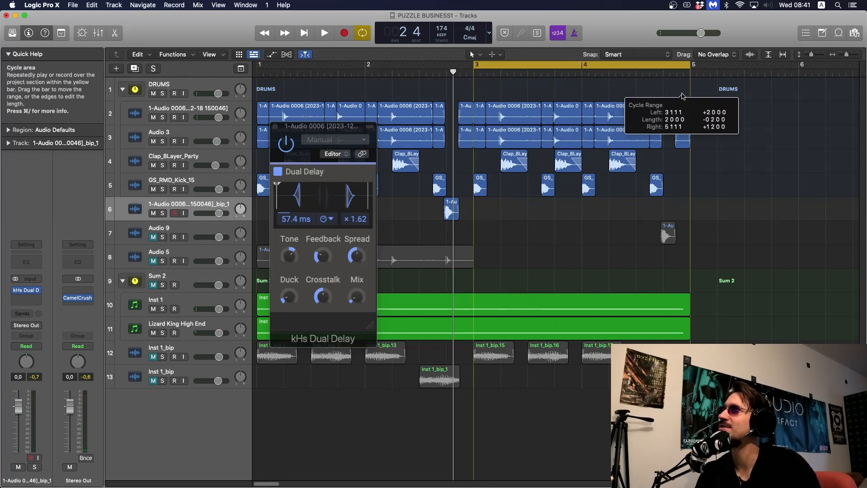
{"action": "left_click", "coordinate": [275, 127]}
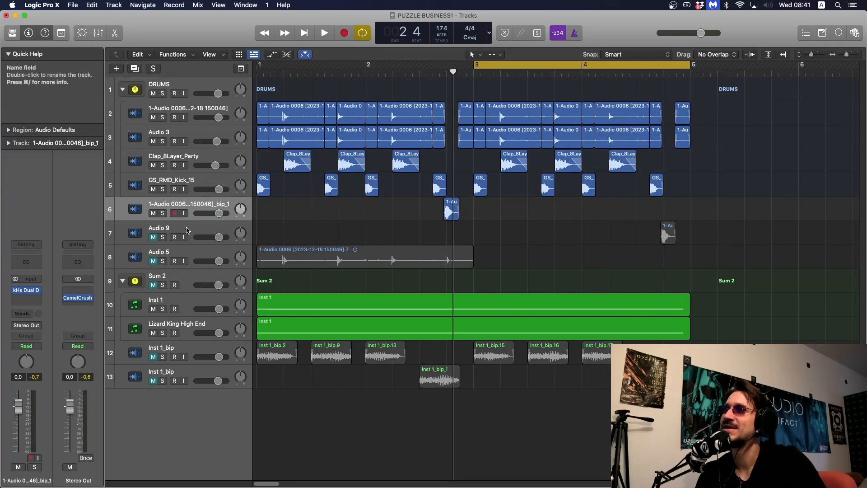
- Unmute the Audio 9 track and mute the bip_1 track
{"action": "left_click", "coordinate": [146, 233]}
{"action": "left_click", "coordinate": [153, 213]}
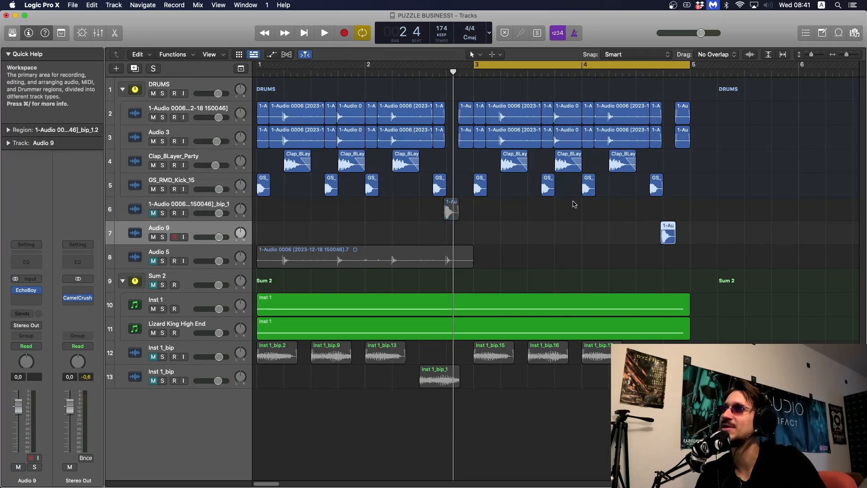
{"action": "scroll", "coordinate": [598, 214], "scroll_direction": "right", "scroll_amount": 2}
{"action": "left_click", "coordinate": [599, 213]}
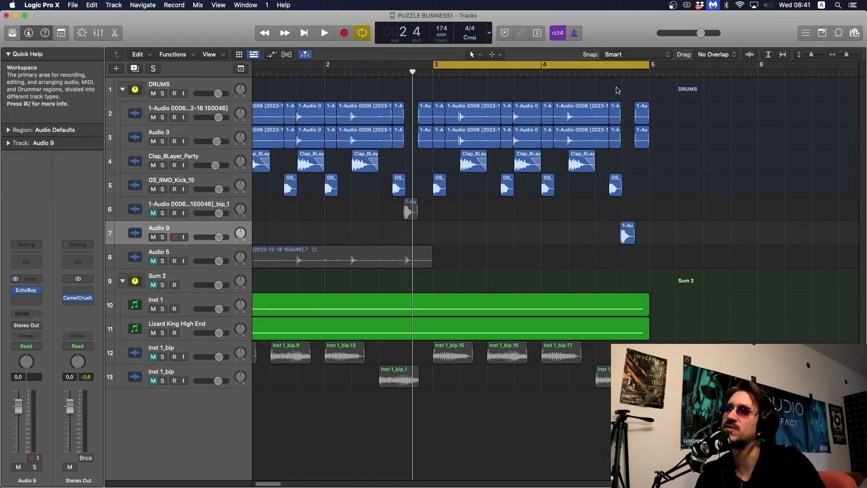
- Set the cycle range from about bar 4 beat 3 to bar 5 and open the EchoBoy plug-in on Audio 9
{"action": "left_click_drag", "start_coordinate": [602, 67], "coordinate": [651, 67]}
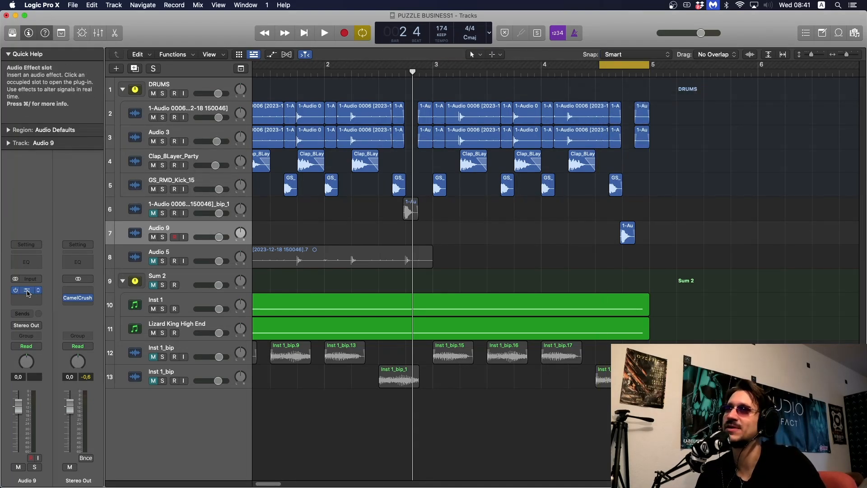
{"action": "left_click", "coordinate": [27, 292]}
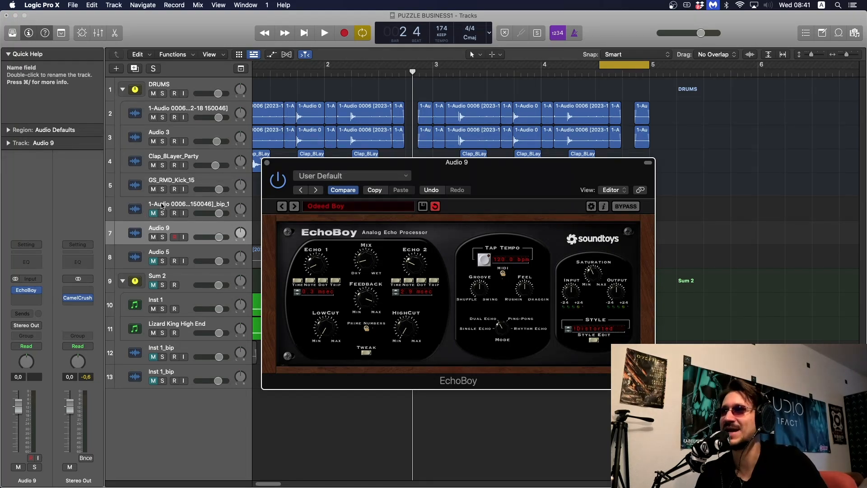
{"action": "left_click_drag", "start_coordinate": [433, 165], "coordinate": [272, 66]}
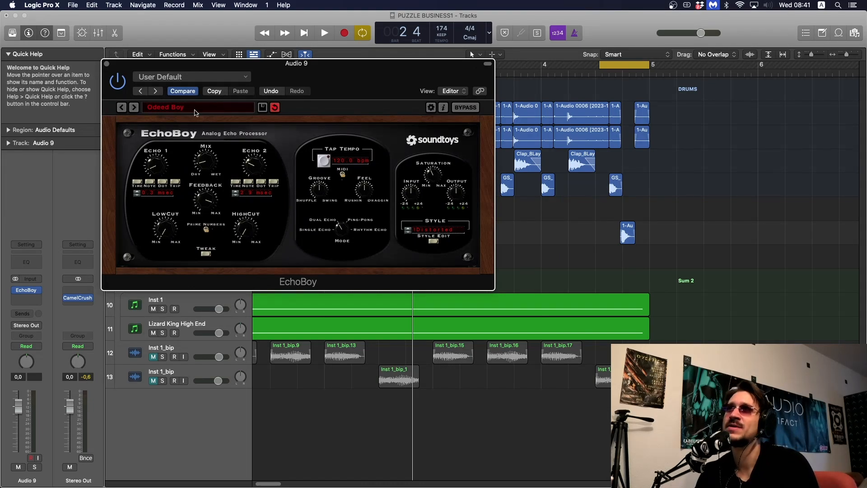
- Choose the Odeed Boy preset from EchoBoy's 12 Sound Design presets and move the plug-in window clear of the upper tracks
{"action": "left_click", "coordinate": [197, 106]}
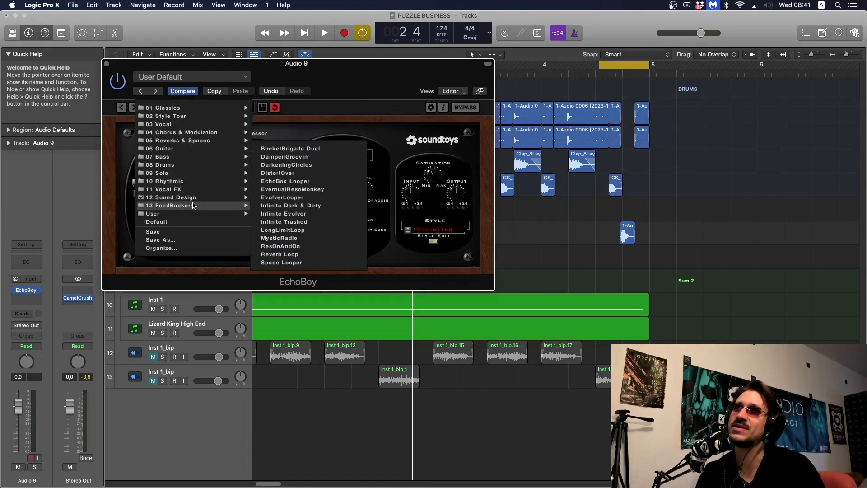
{"action": "mouse_move", "coordinate": [232, 214]}
{"action": "mouse_move", "coordinate": [231, 198]}
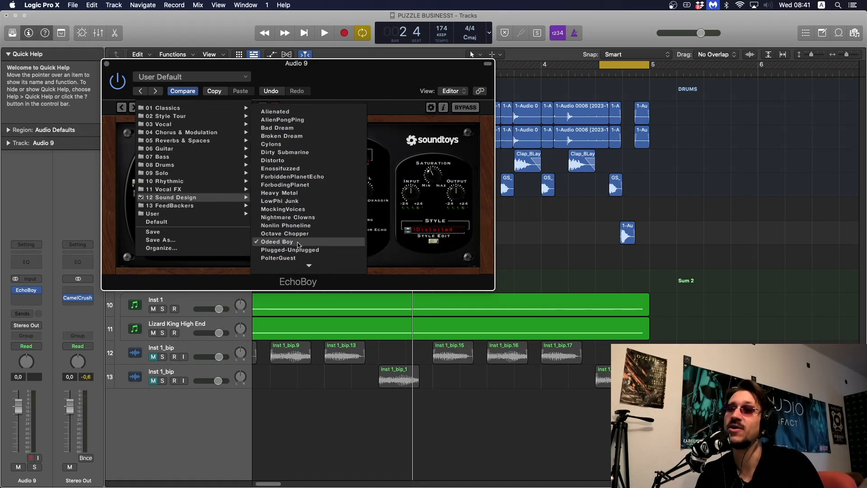
{"action": "left_click", "coordinate": [299, 242]}
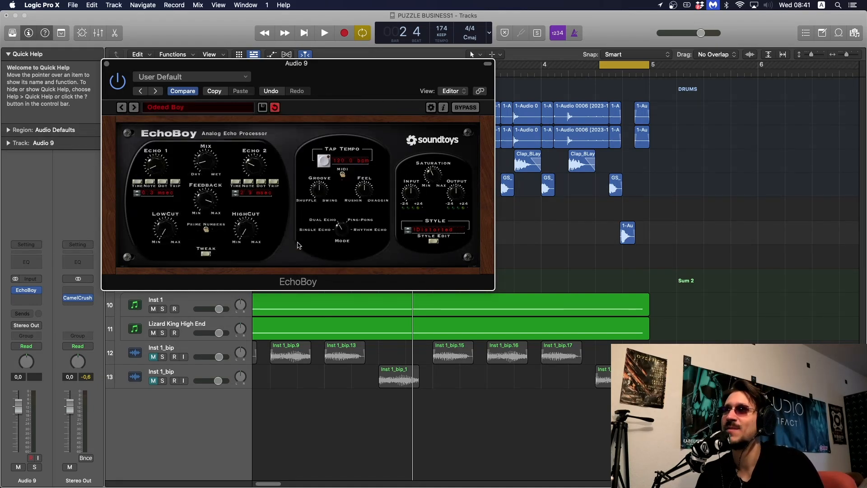
{"action": "left_click_drag", "start_coordinate": [211, 67], "coordinate": [229, 165]}
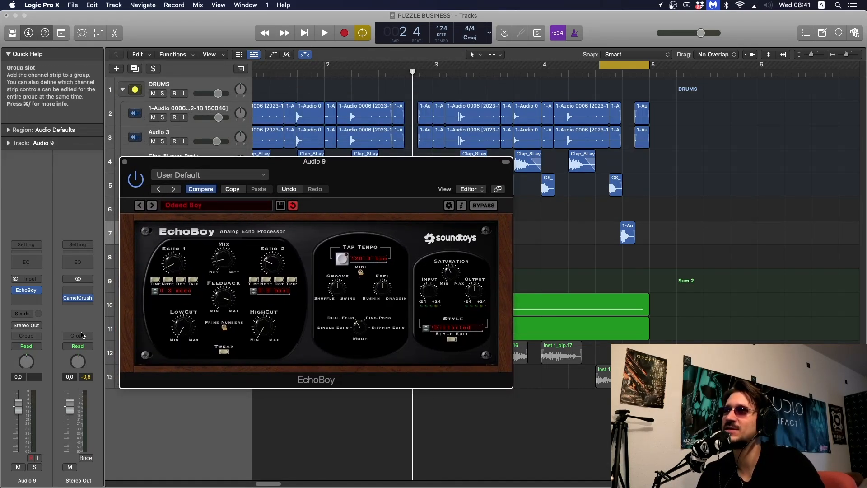
- Play the end of bar 4 and solo Audio 9 to hear its EchoBoy effect alone
{"action": "key", "text": "space"}
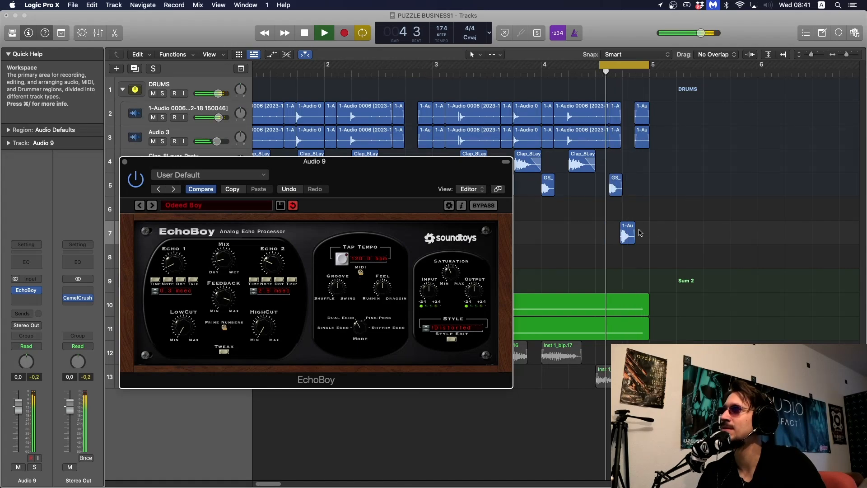
{"action": "left_click", "coordinate": [34, 467]}
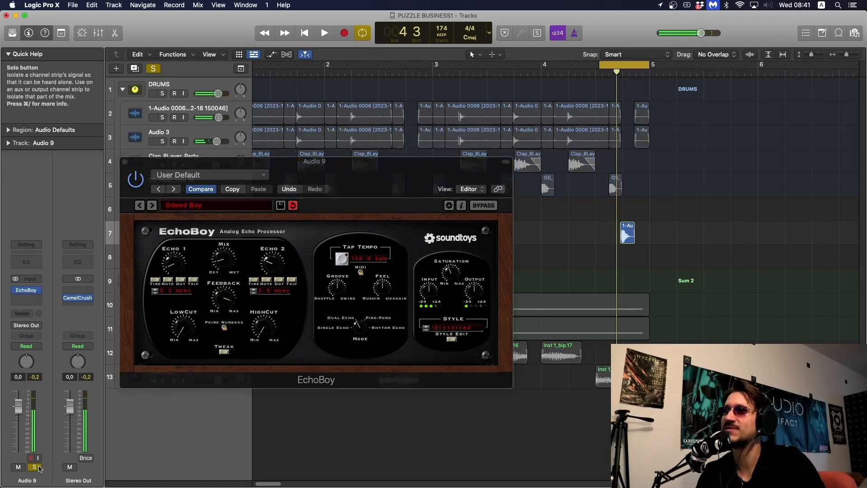
{"action": "key", "text": "space"}
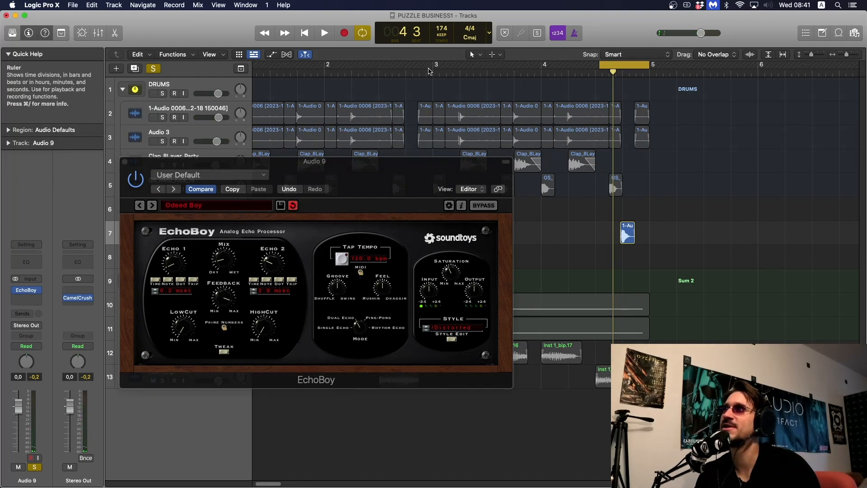
- Set the cycle range from the start of the Audio 9 hit in bar 4 to bar 5
{"action": "left_click_drag", "start_coordinate": [408, 66], "coordinate": [432, 66]}
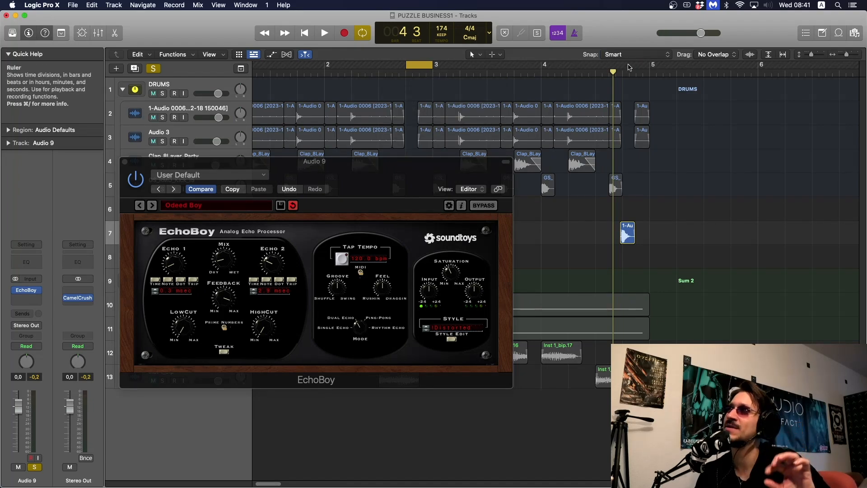
{"action": "left_click_drag", "start_coordinate": [620, 68], "coordinate": [650, 68]}
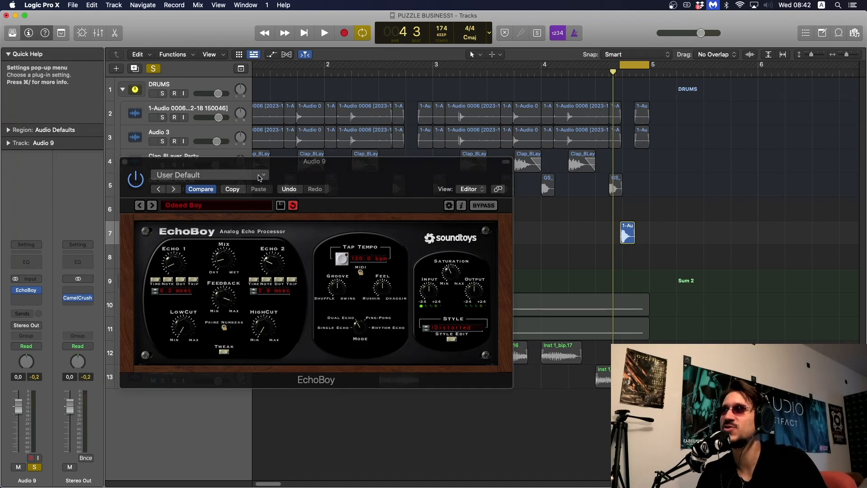
- Check EchoBoy's Mix amount on Audio 9 and close the plug-in
{"action": "left_click", "coordinate": [231, 262]}
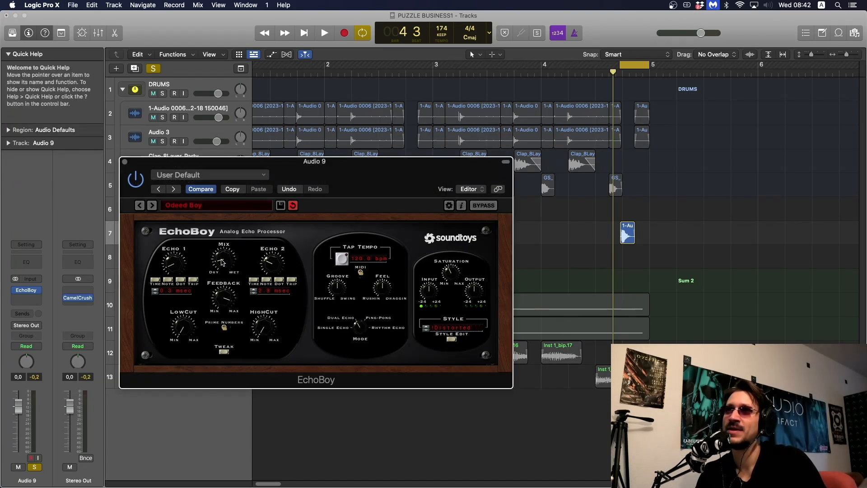
{"action": "mouse_move", "coordinate": [225, 261]}
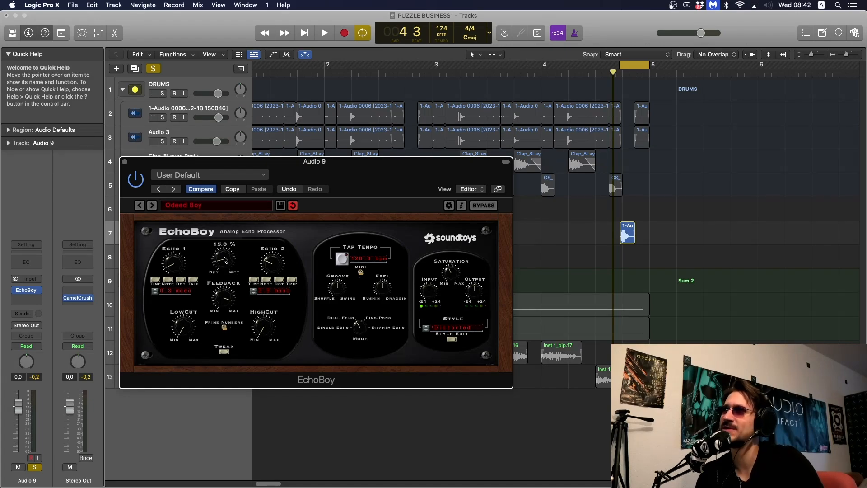
{"action": "left_click", "coordinate": [125, 162]}
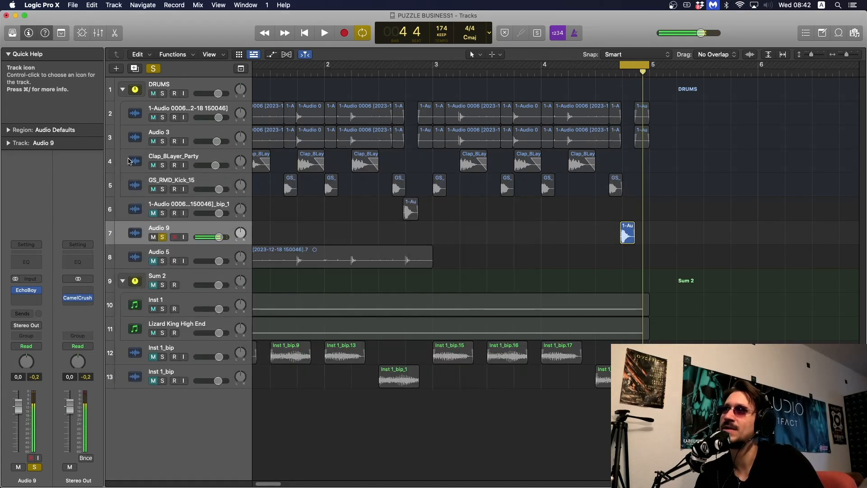
- Set the cycle range from bar 1 to bar 5 and play the drum tracks soloed together with bip_1 and Audio 9
{"action": "scroll", "coordinate": [473, 178], "scroll_direction": "left", "scroll_amount": 3}
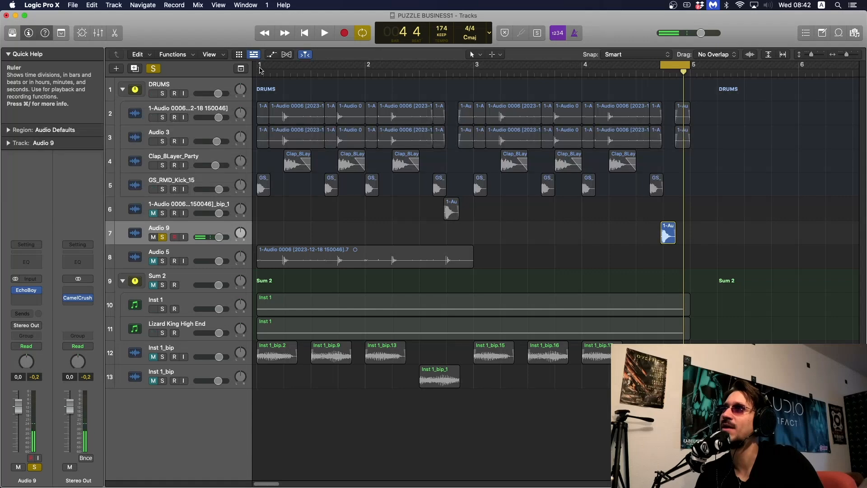
{"action": "left_click_drag", "start_coordinate": [260, 69], "coordinate": [690, 68]}
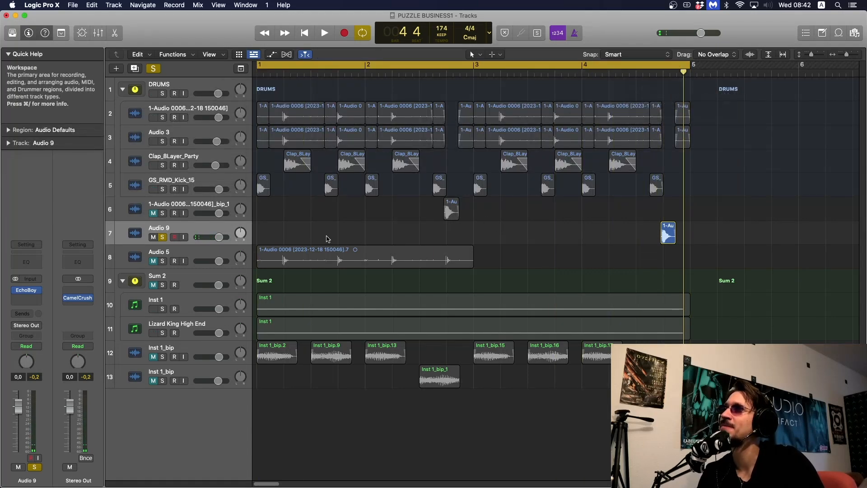
{"action": "left_click", "coordinate": [162, 214]}
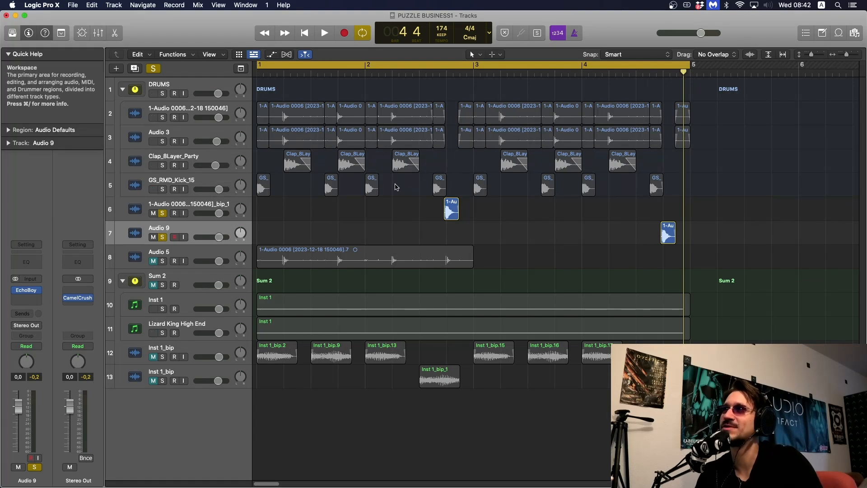
{"action": "left_click_drag", "start_coordinate": [162, 189], "coordinate": [161, 117]}
{"action": "key", "text": "space"}
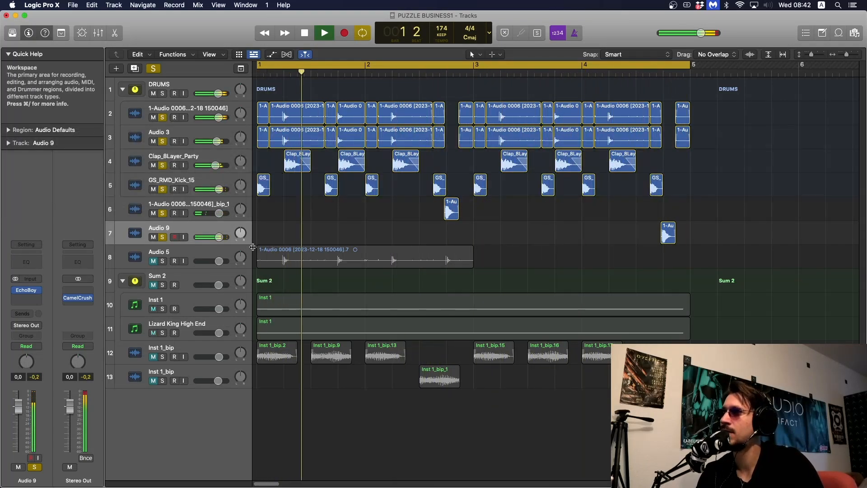
{"action": "key", "text": "space"}
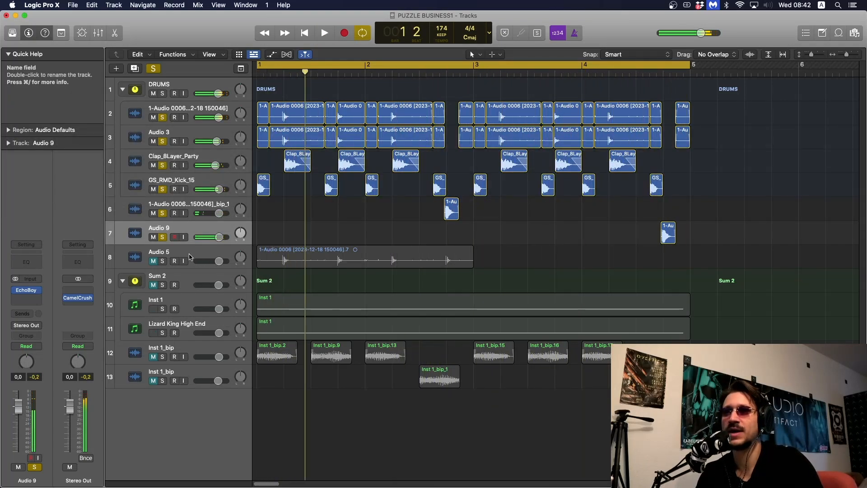
- Clear all solos, unmute the bip_1 track and play the four-bar loop with the full arrangement
{"action": "left_click", "coordinate": [162, 237]}
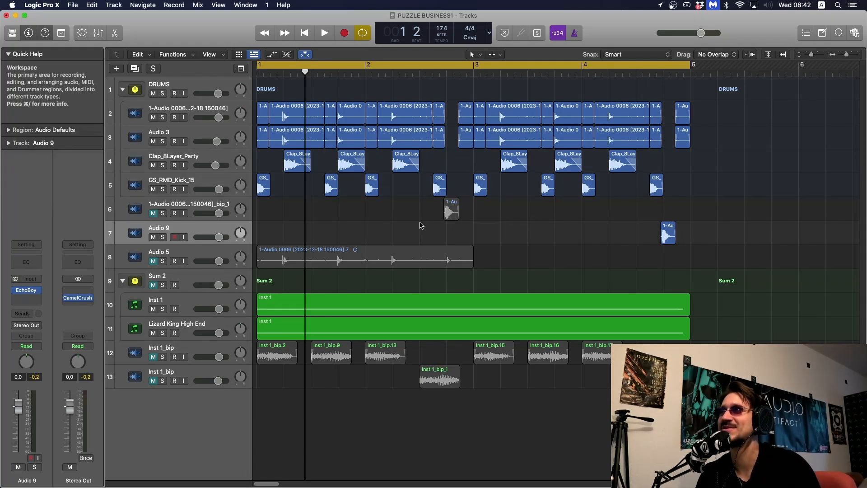
{"action": "left_click", "coordinate": [152, 213]}
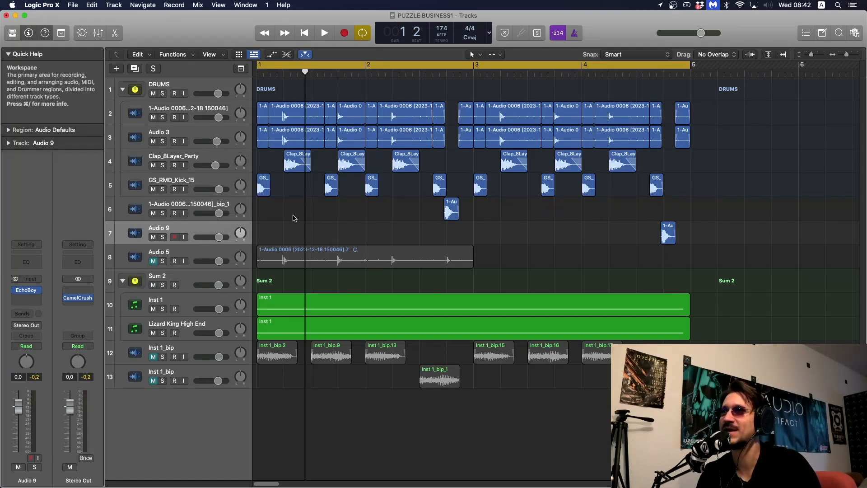
{"action": "key", "text": "space"}
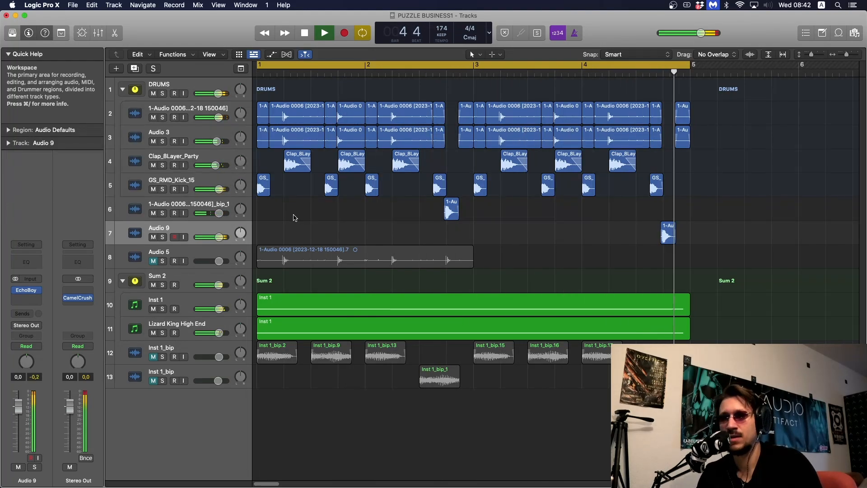
{"action": "key", "text": "space"}
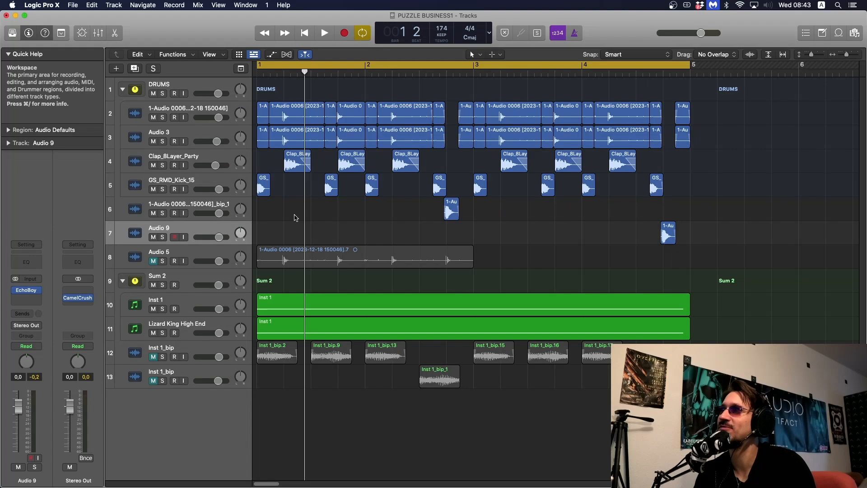
- Select the bip_1 track and place the playhead on the kick before the fill hit in bar 2, then in bar 4
{"action": "left_click", "coordinate": [295, 218]}
{"action": "key", "text": "Up"}
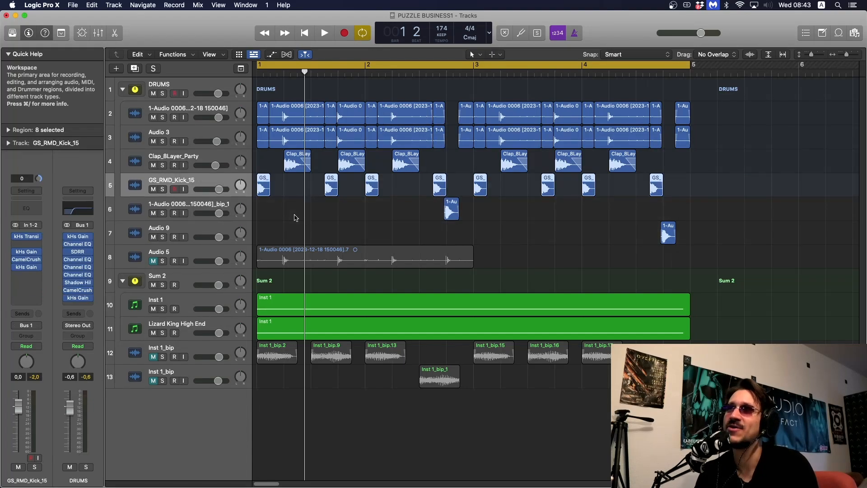
{"action": "key", "text": "Down"}
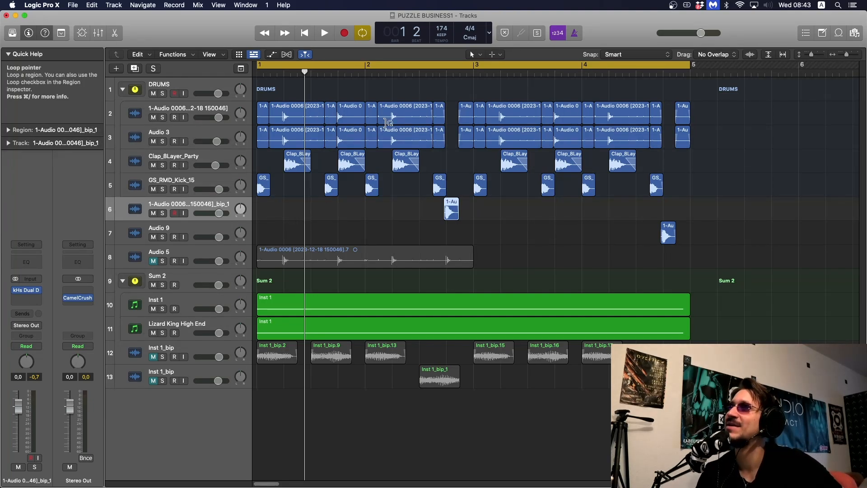
{"action": "left_click", "coordinate": [446, 72]}
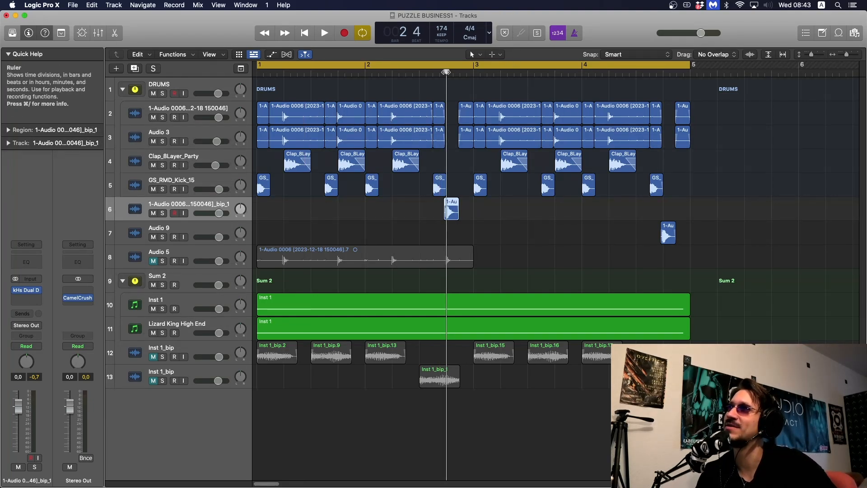
{"action": "left_click_drag", "start_coordinate": [446, 72], "coordinate": [440, 71]}
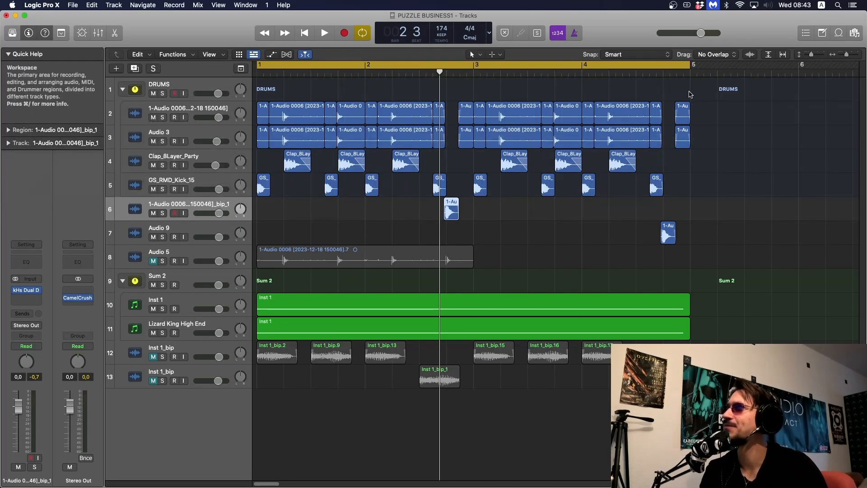
{"action": "left_click_drag", "start_coordinate": [651, 75], "coordinate": [656, 76]}
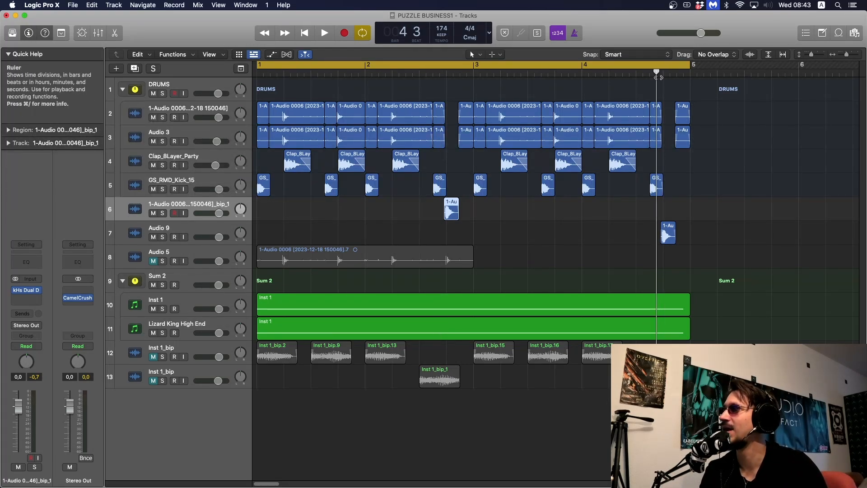